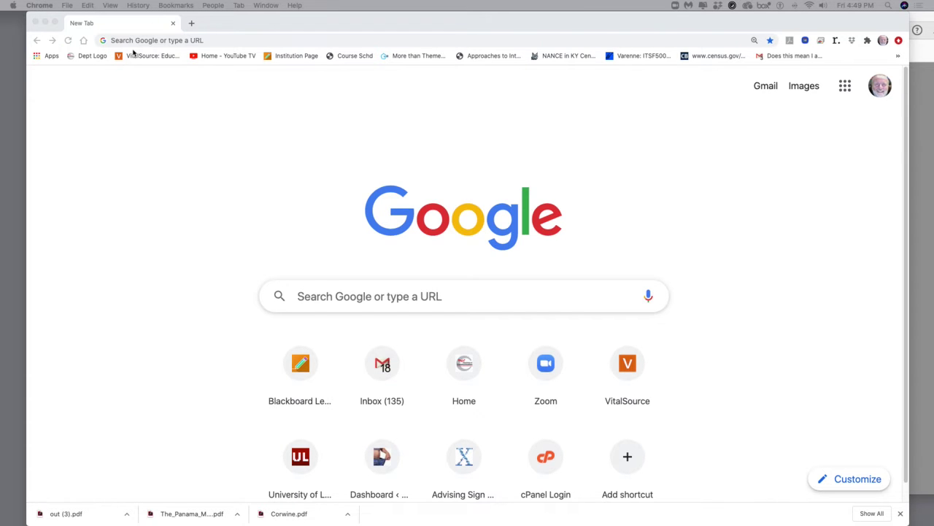
- Zoom the Google New Tab page in to 175% from the View menu
{"action": "left_click", "coordinate": [111, 7]}
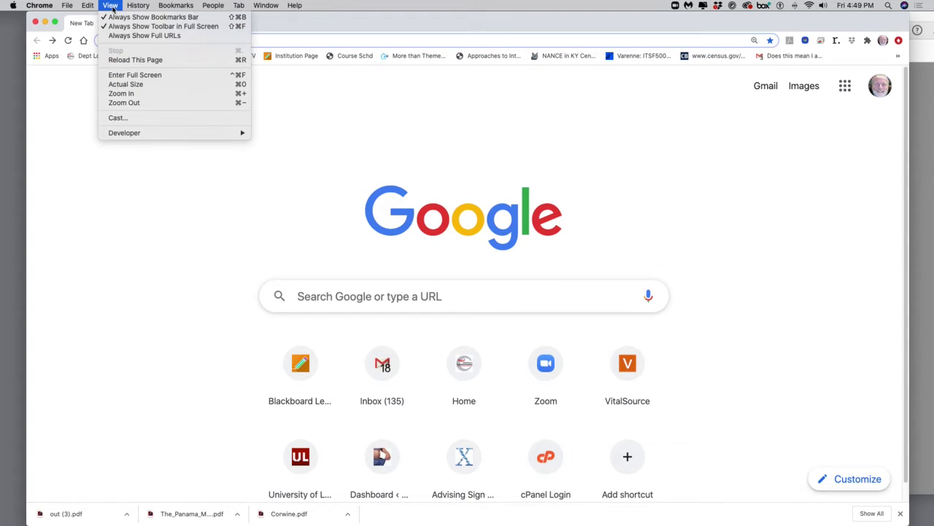
{"action": "left_click", "coordinate": [122, 93]}
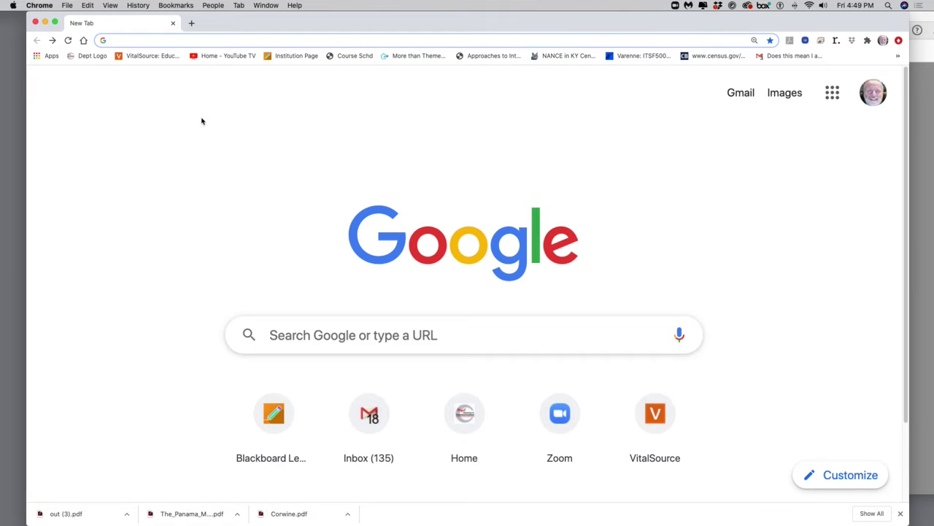
- Go from louisville.edu/library via All Databases A-Z to the New York Times Research Guide
{"action": "type", "text": "louisville.e"}
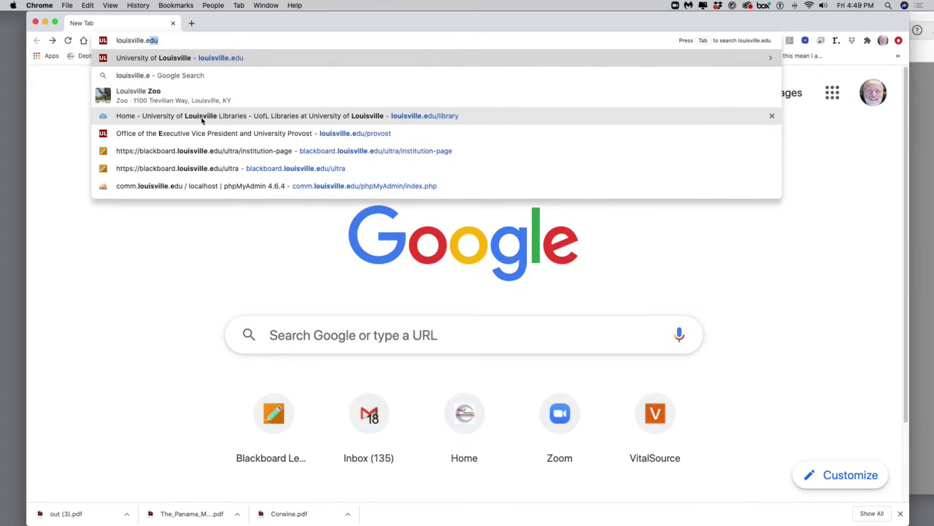
{"action": "type", "text": "du/library"}
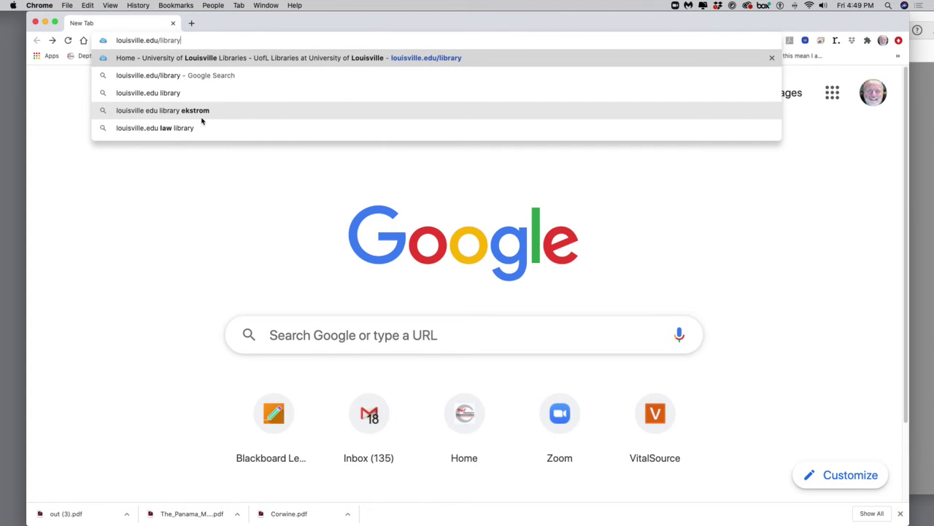
{"action": "key", "text": "Return"}
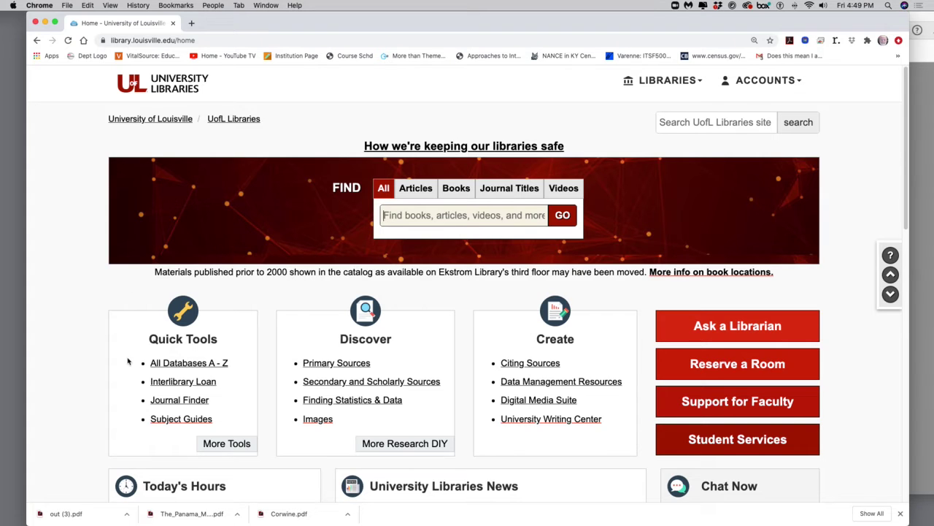
{"action": "left_click", "coordinate": [190, 364]}
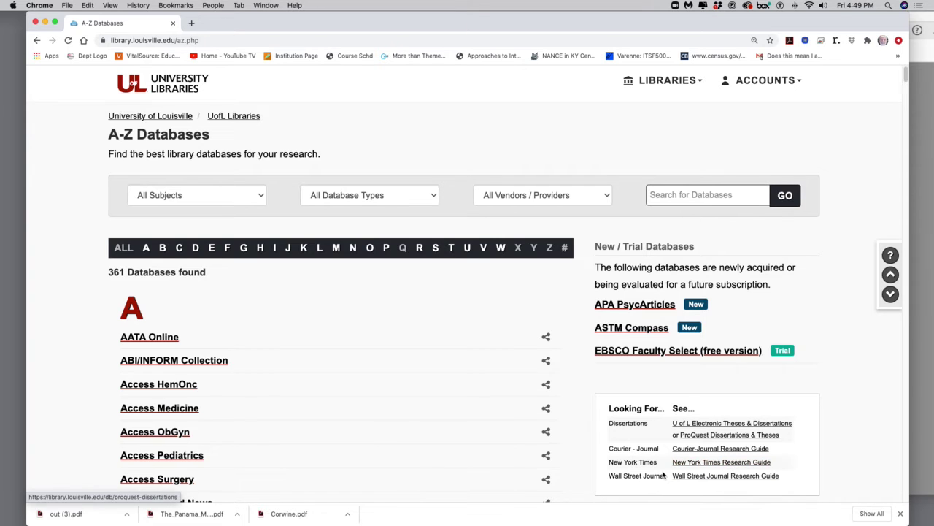
{"action": "left_click", "coordinate": [714, 463]}
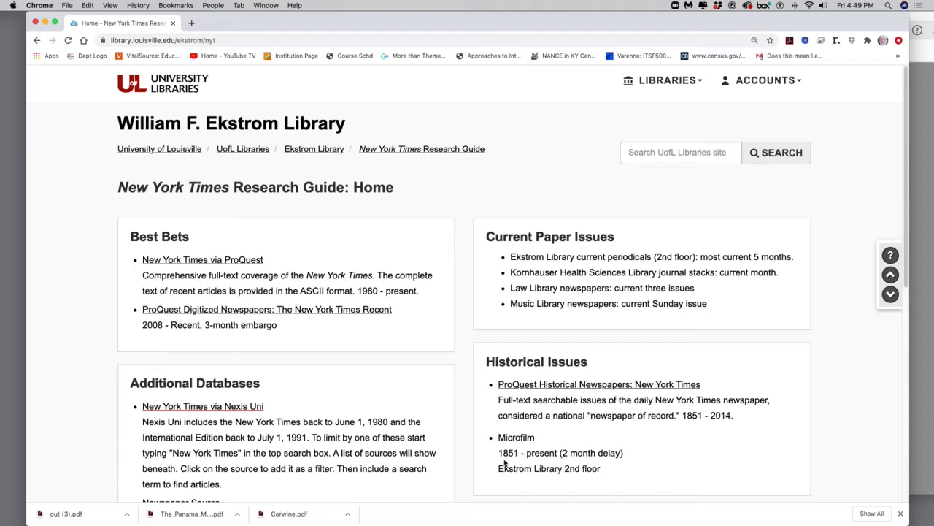
{"action": "scroll", "coordinate": [504, 462], "scroll_direction": "down", "scroll_amount": 5}
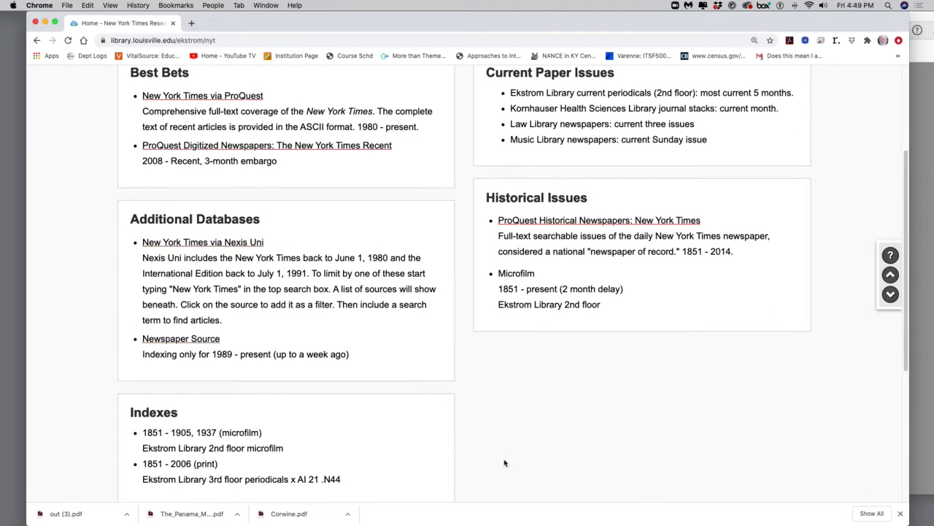
{"action": "scroll", "coordinate": [504, 462], "scroll_direction": "up", "scroll_amount": 3}
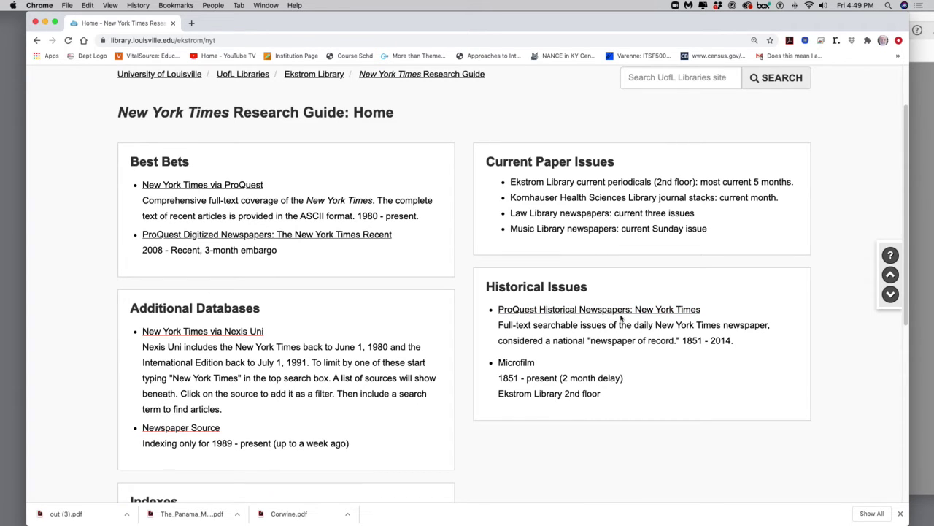
- Open the historical New York Times database's Advanced Search with 'panama massacre' as the search terms
{"action": "left_click", "coordinate": [599, 311]}
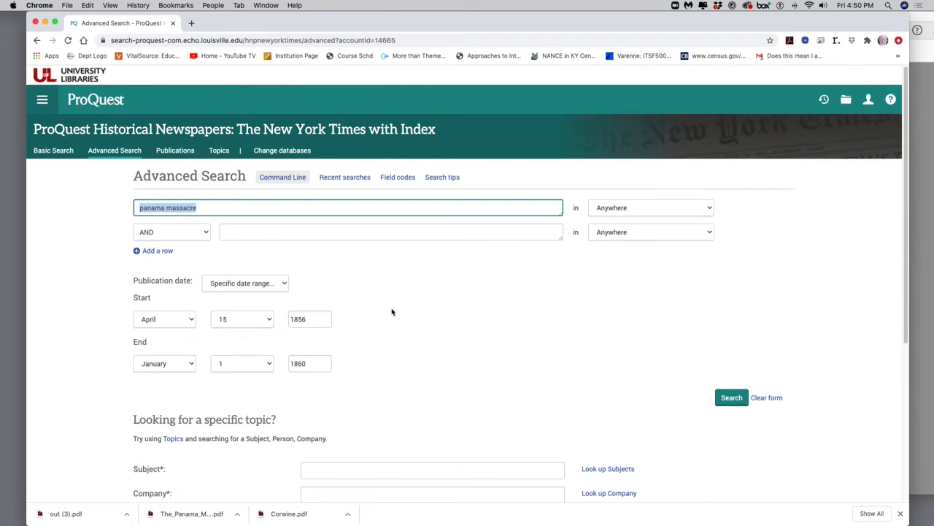
{"action": "left_click", "coordinate": [202, 200]}
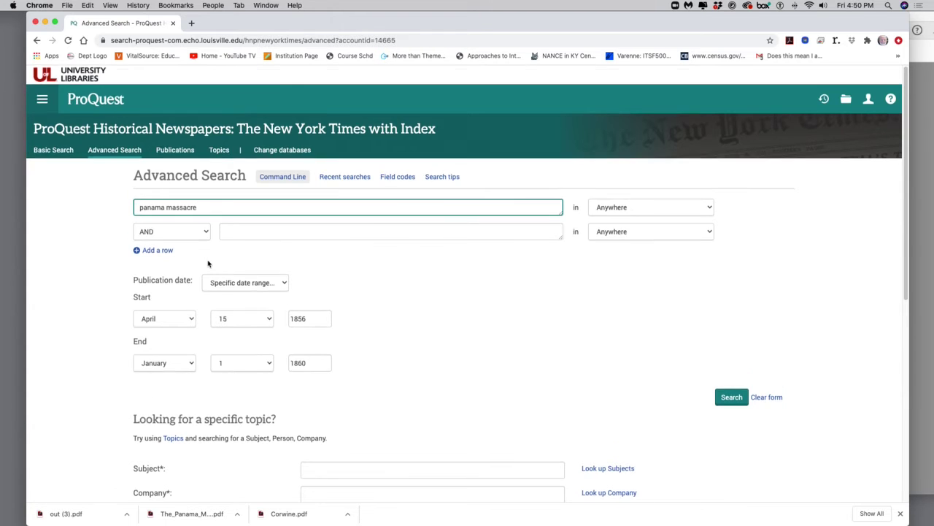
{"action": "scroll", "coordinate": [208, 264], "scroll_direction": "down", "scroll_amount": 3}
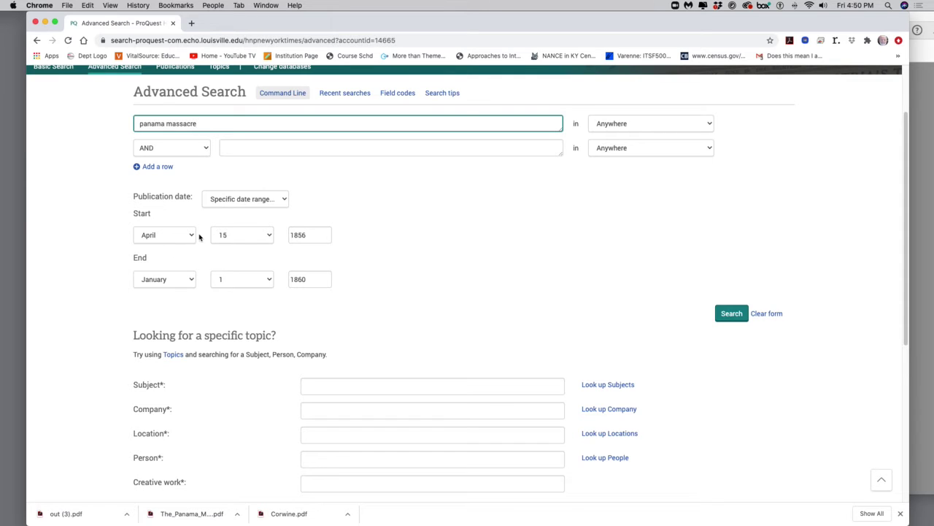
- Set dates April 15, 1856 to January 1, 1860 and limit document type to Article
{"action": "left_click", "coordinate": [190, 234]}
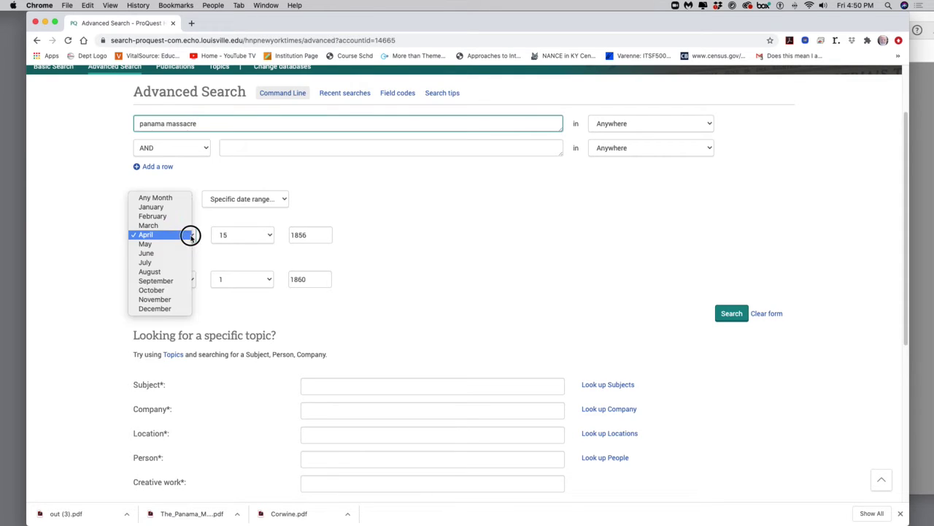
{"action": "left_click", "coordinate": [148, 234]}
{"action": "left_click", "coordinate": [274, 237]}
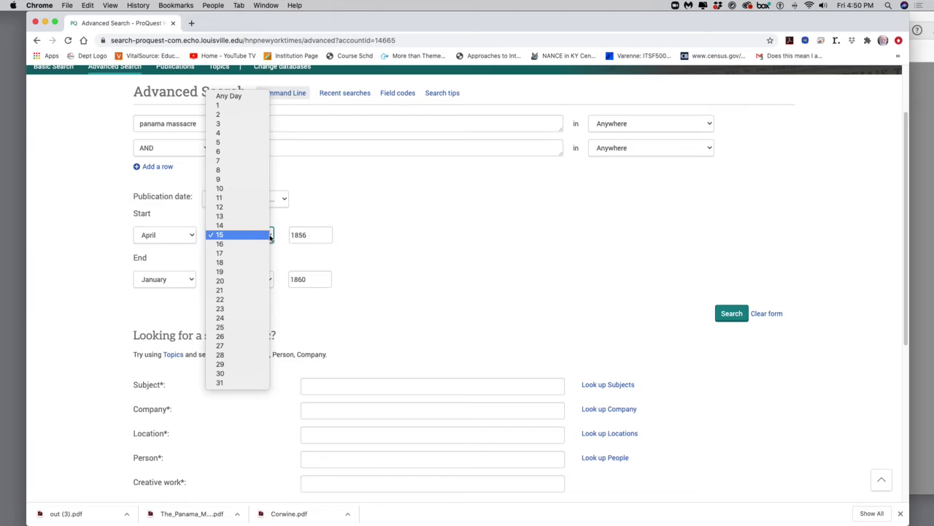
{"action": "left_click", "coordinate": [233, 236]}
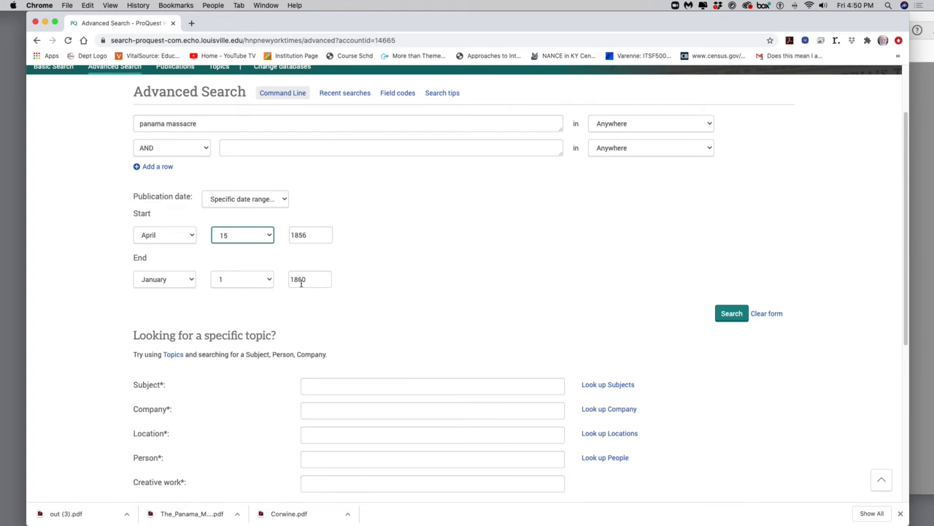
{"action": "scroll", "coordinate": [300, 283], "scroll_direction": "down", "scroll_amount": 5}
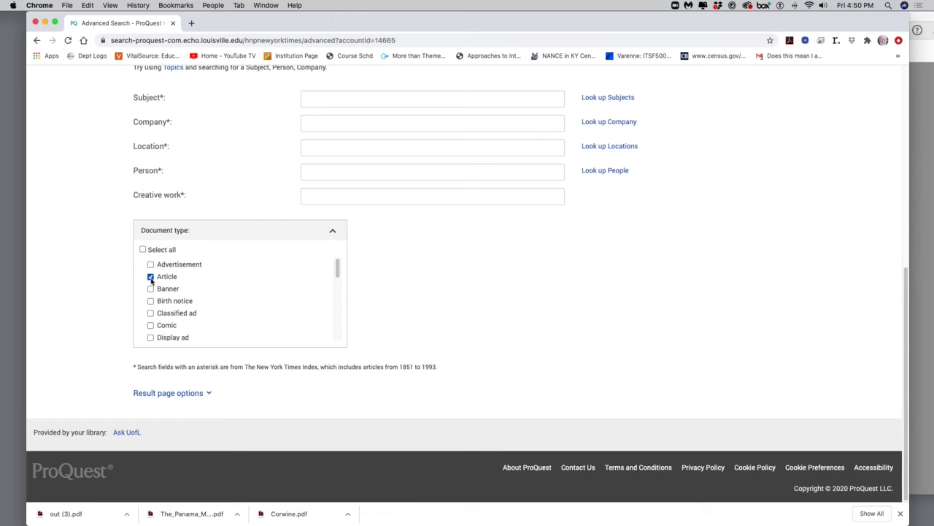
{"action": "left_click", "coordinate": [151, 277]}
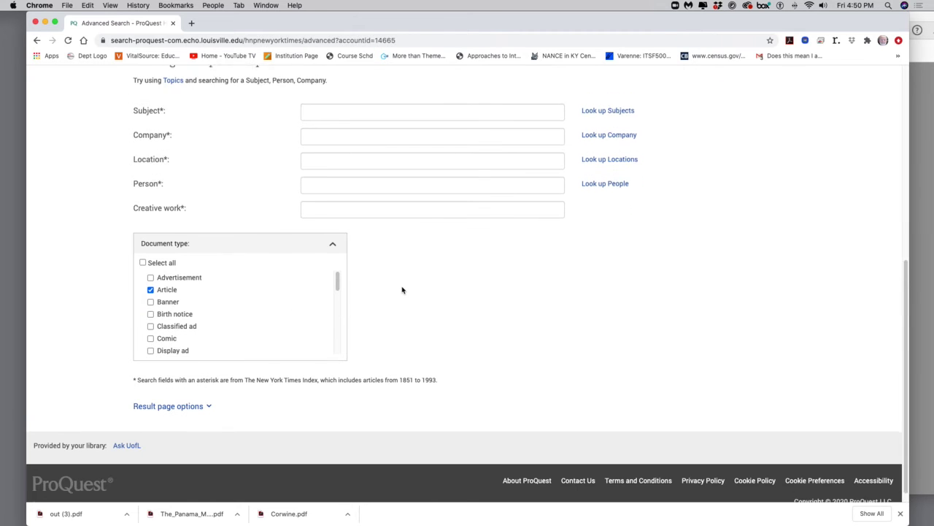
{"action": "scroll", "coordinate": [402, 290], "scroll_direction": "up", "scroll_amount": 5}
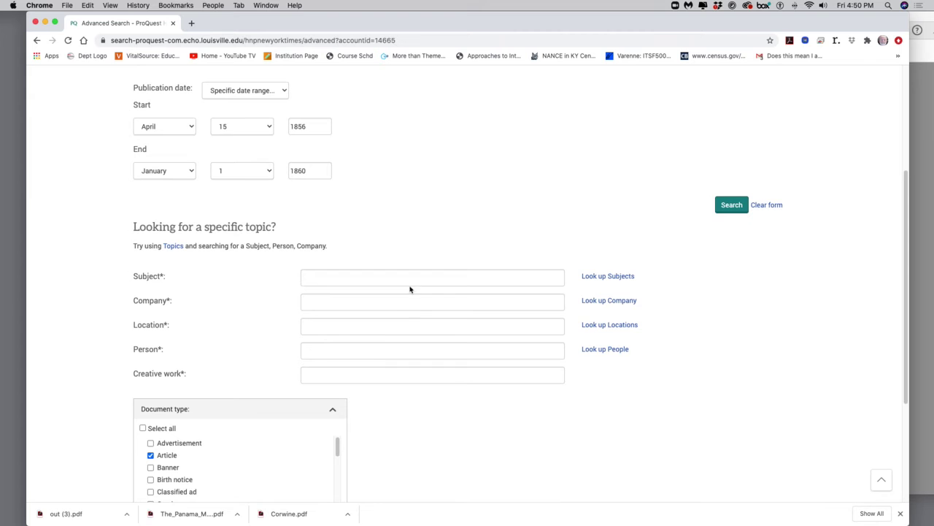
- Search, then open the first result, 'The Panama Massacre--Mr. Corwine's Report' (23 Sep 1856)
{"action": "left_click", "coordinate": [732, 206]}
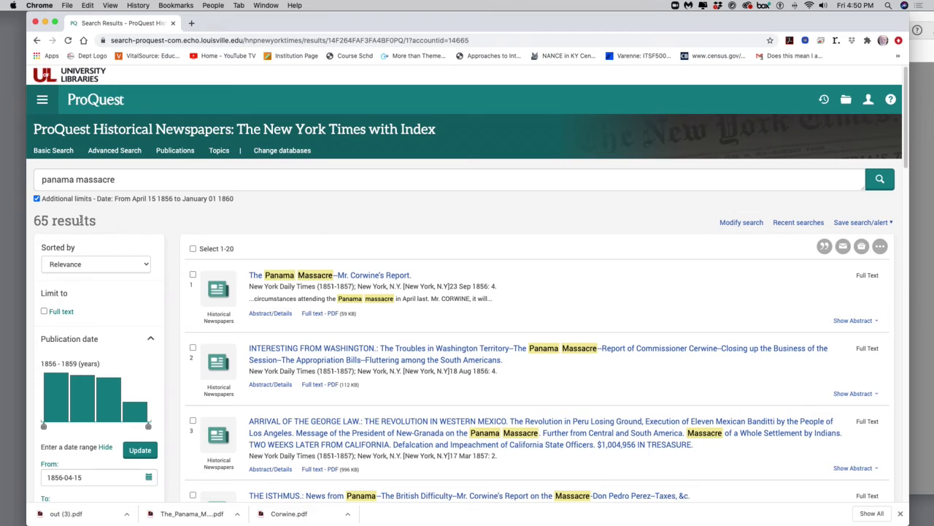
{"action": "scroll", "coordinate": [302, 270], "scroll_direction": "down", "scroll_amount": 3}
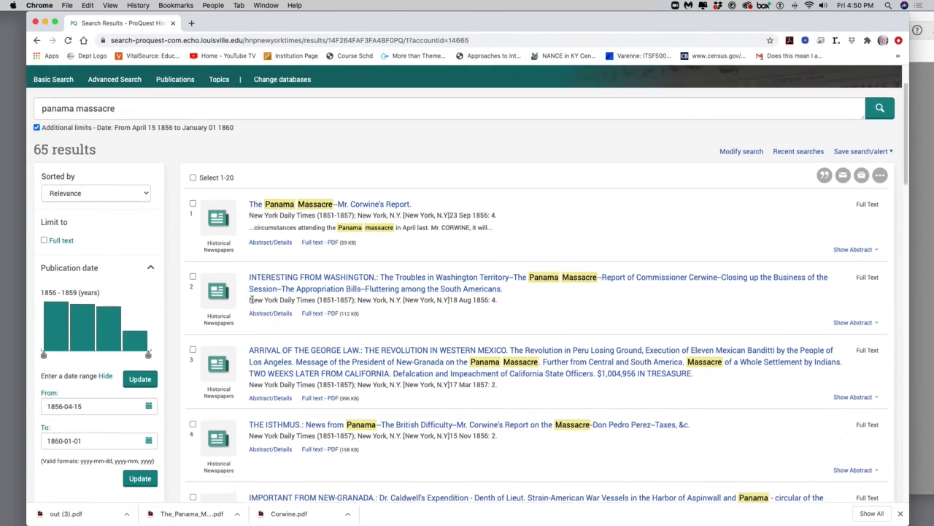
{"action": "left_click", "coordinate": [313, 192]}
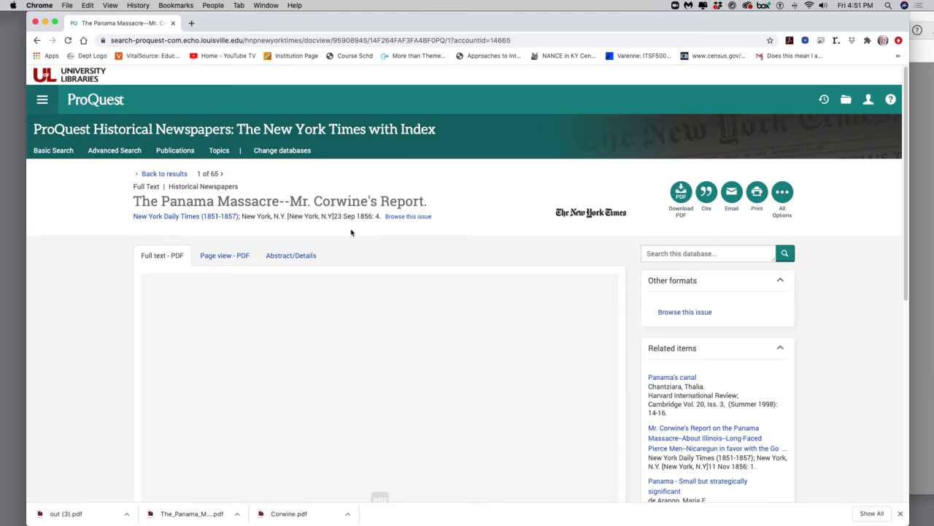
{"action": "scroll", "coordinate": [353, 234], "scroll_direction": "down", "scroll_amount": 2}
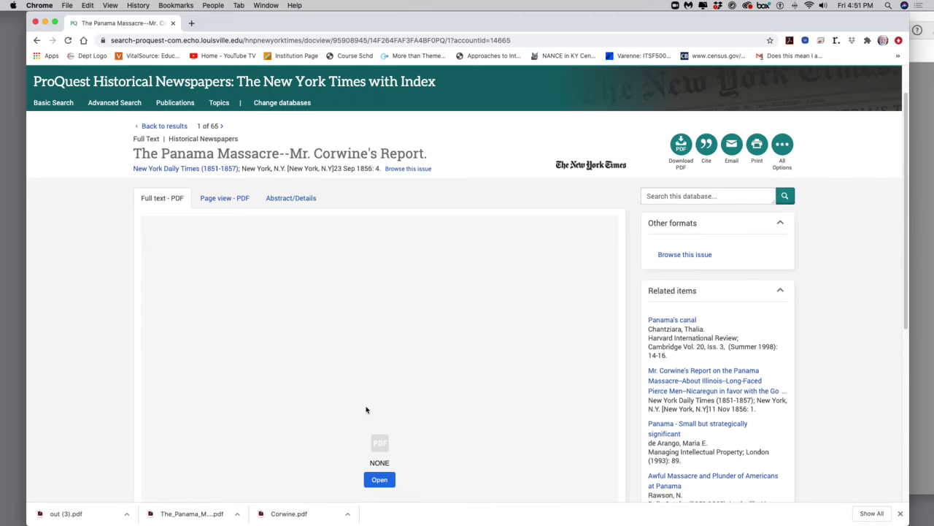
{"action": "scroll", "coordinate": [479, 405], "scroll_direction": "down", "scroll_amount": 2}
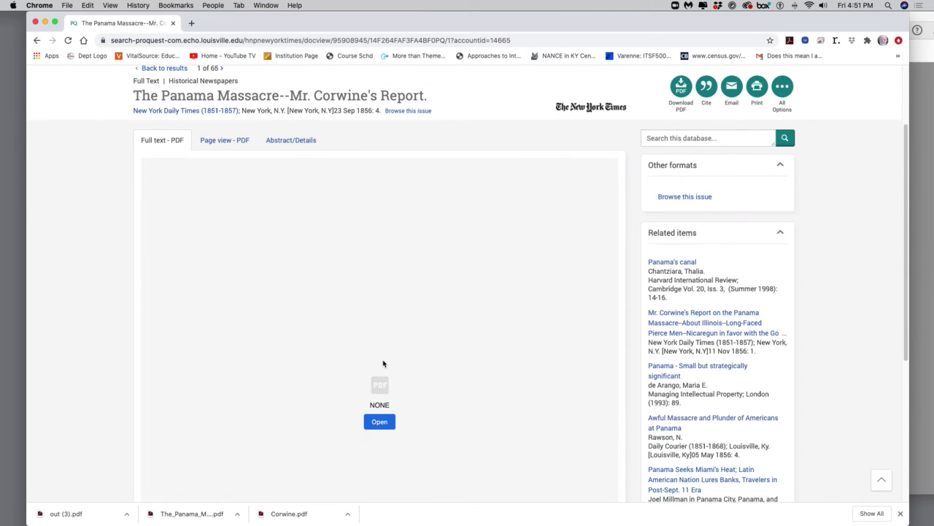
- Download the article PDF and save it to the Desktop as CorwinReport.pdf
{"action": "left_click", "coordinate": [379, 422]}
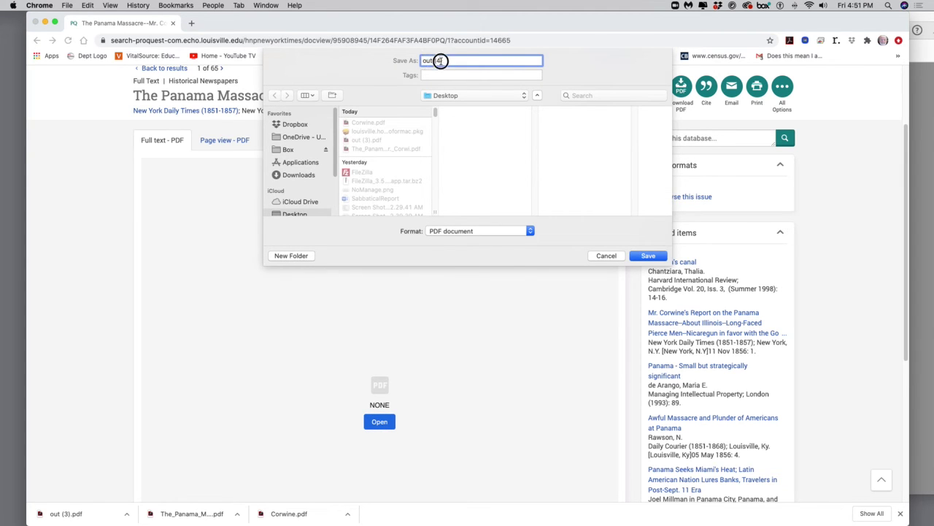
{"action": "type", "text": "CorwinReport"}
{"action": "left_click", "coordinate": [648, 256]}
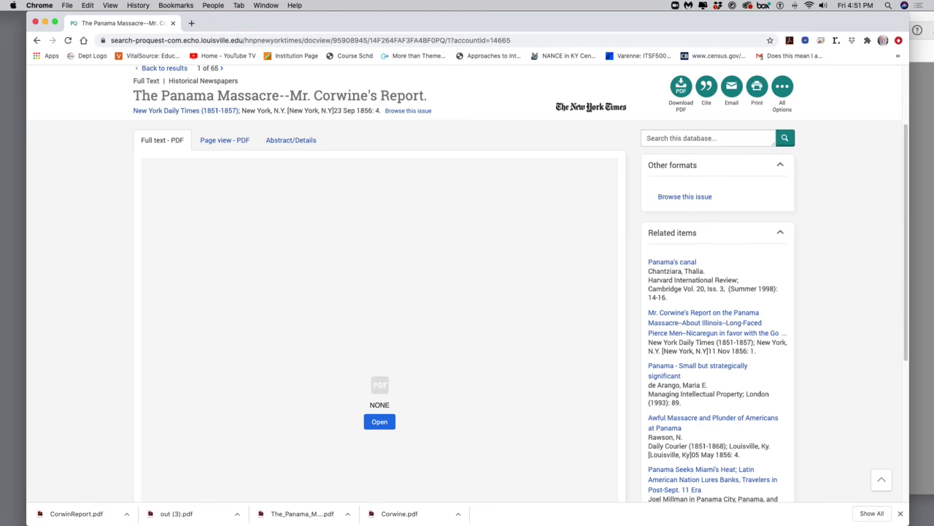
- Switch to Acrobat Pro DC and scroll through the one-page Corwine's Report PDF
{"action": "key", "text": "super+Tab"}
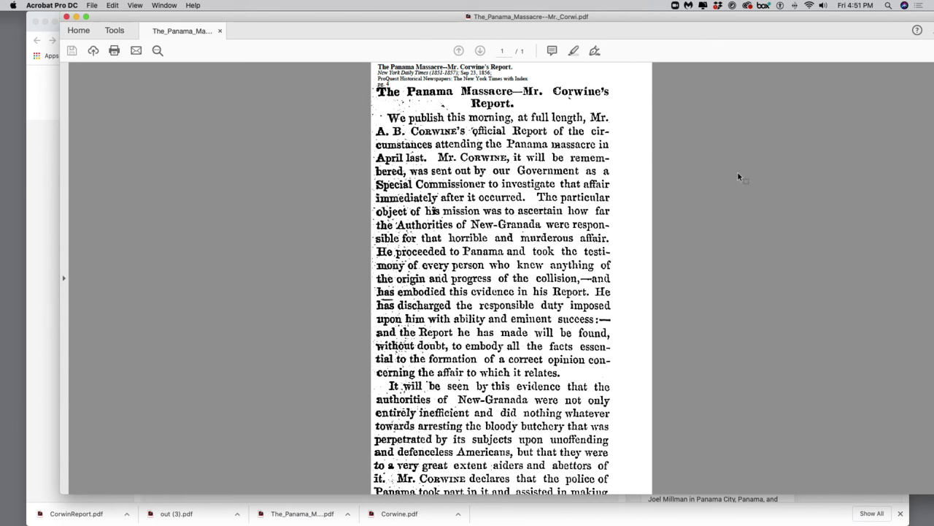
{"action": "scroll", "coordinate": [456, 175], "scroll_direction": "down", "scroll_amount": 2}
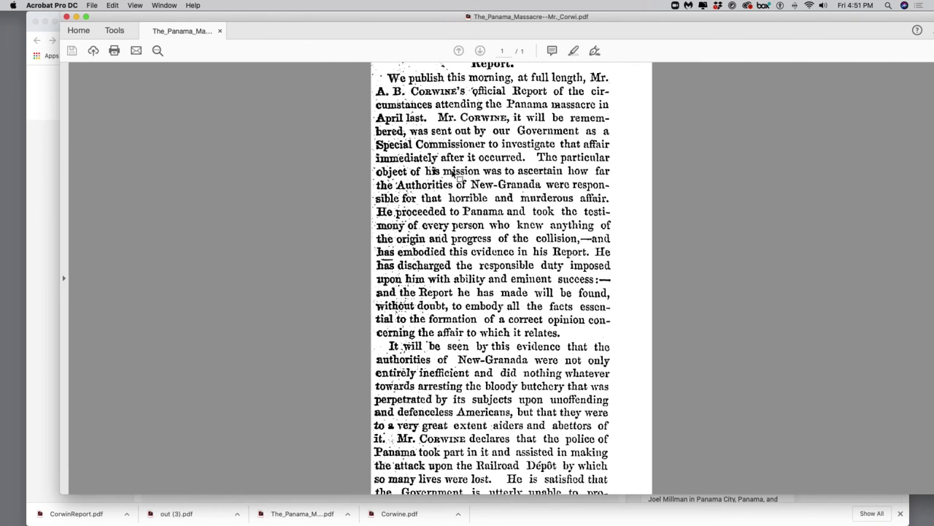
{"action": "scroll", "coordinate": [454, 173], "scroll_direction": "down", "scroll_amount": 10}
{"action": "scroll", "coordinate": [454, 173], "scroll_direction": "up", "scroll_amount": 12}
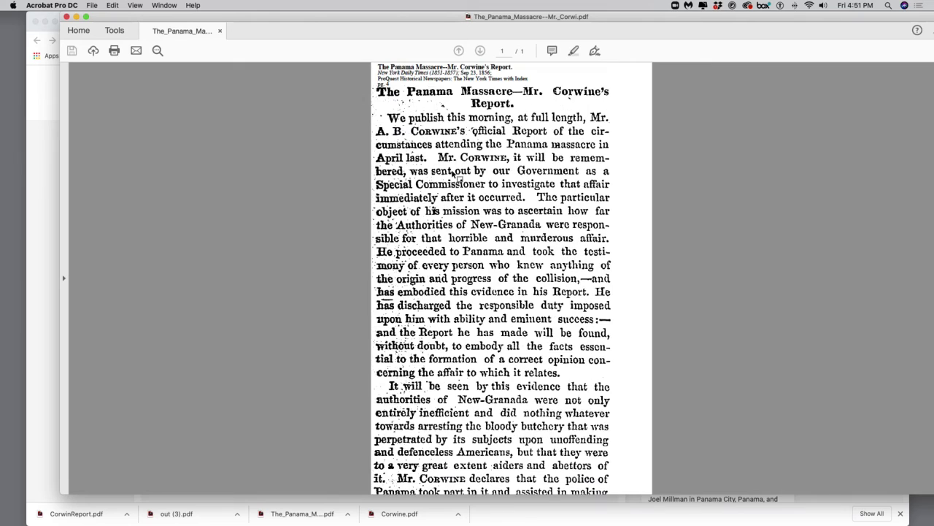